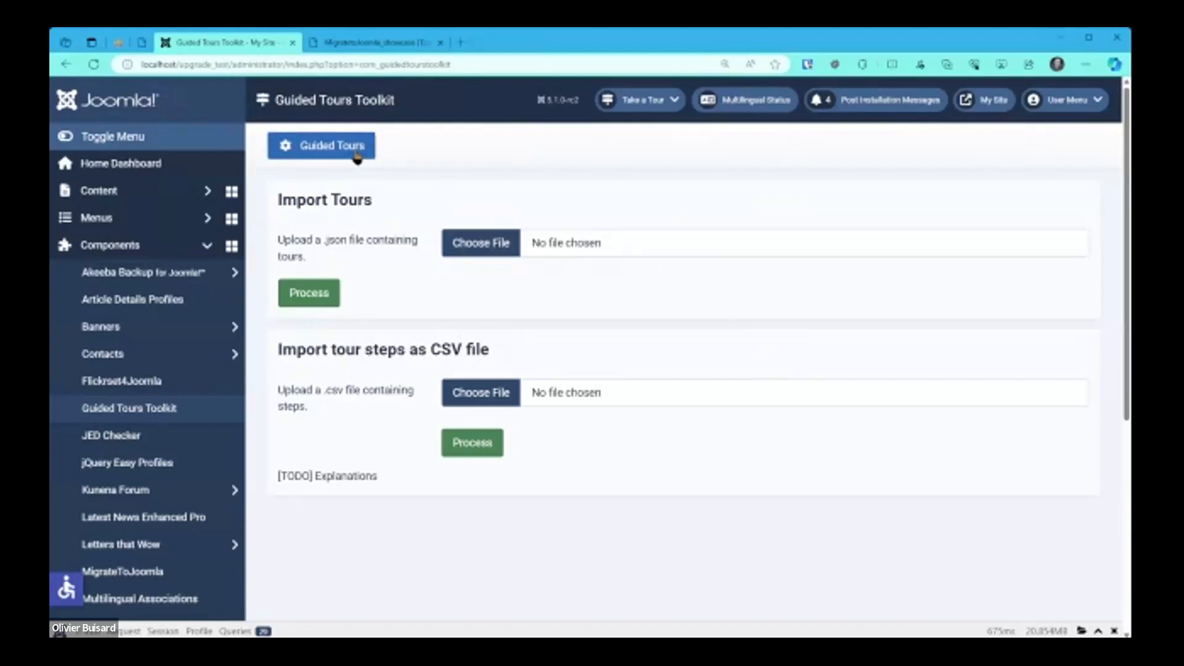
Export the "How to create a guided tour?" tour from its edit form and close the form
{"action": "left_click", "coordinate": [336, 148]}
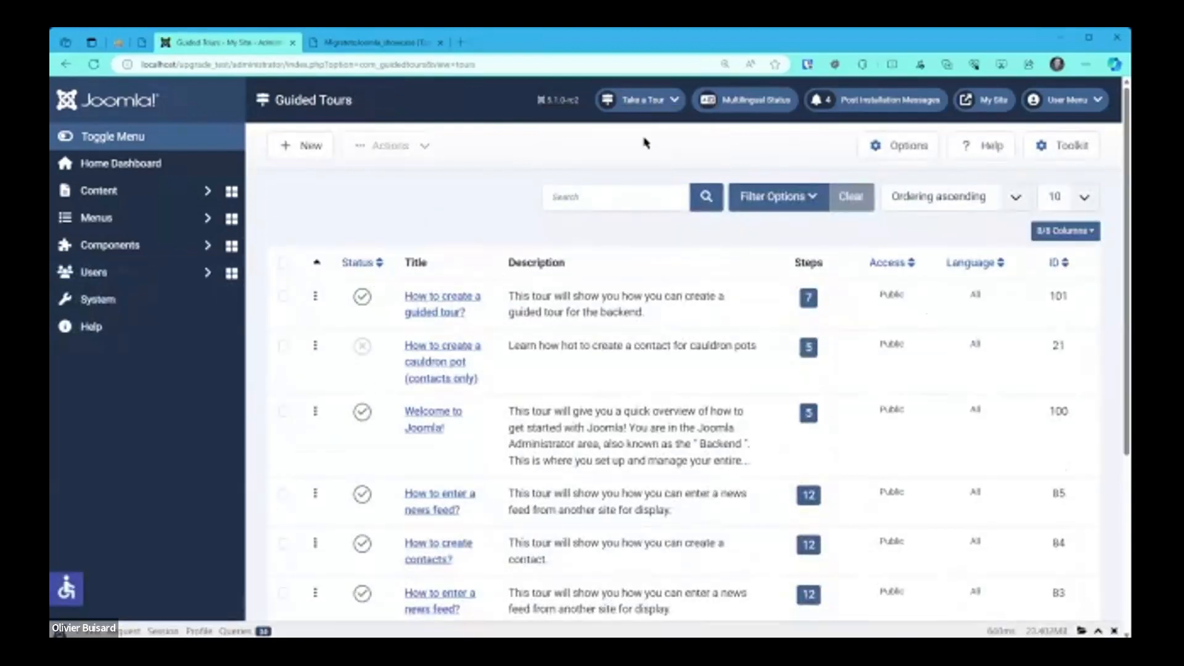
{"action": "left_click", "coordinate": [447, 319]}
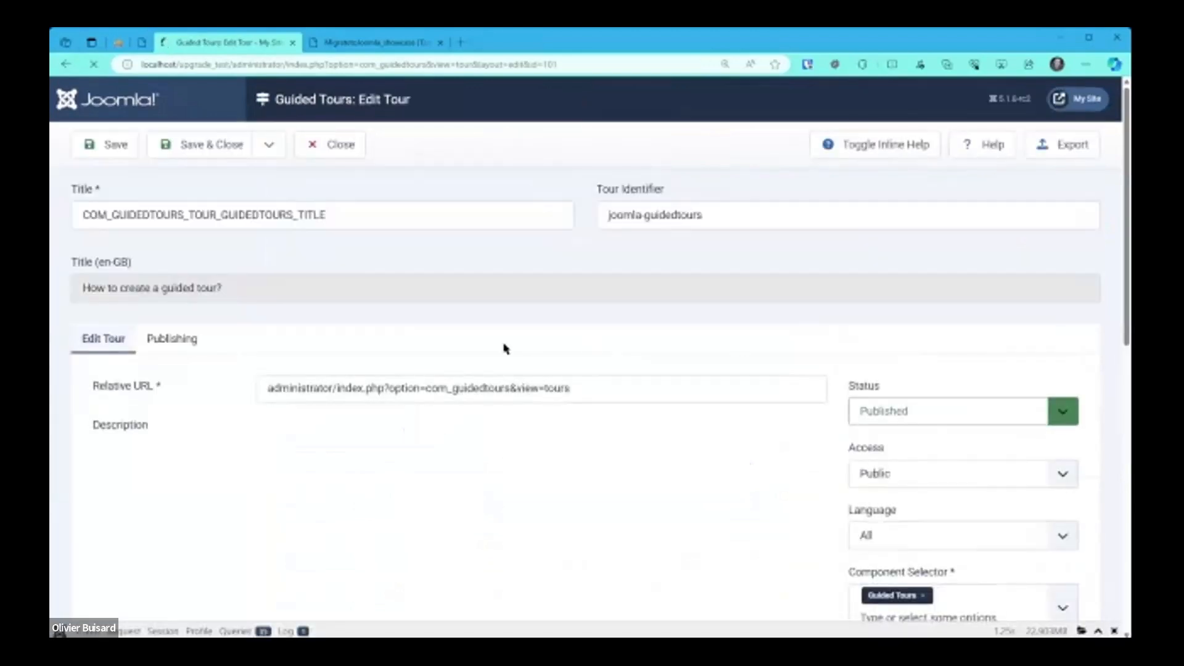
{"action": "left_click", "coordinate": [1077, 156]}
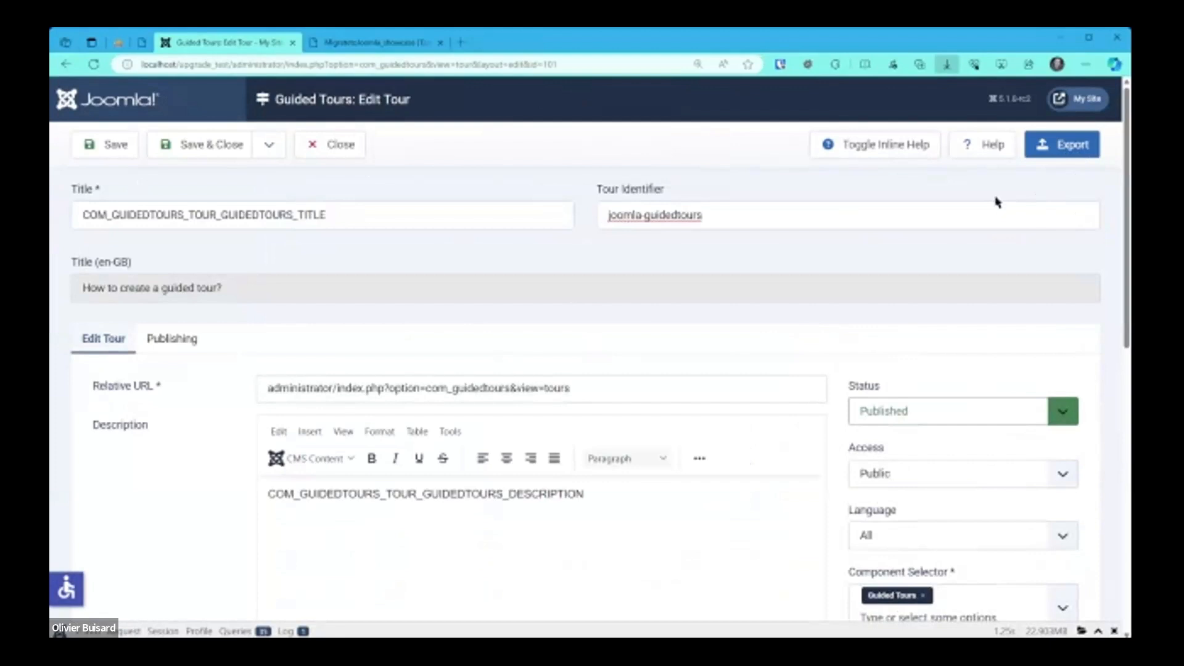
{"action": "left_click", "coordinate": [1040, 185]}
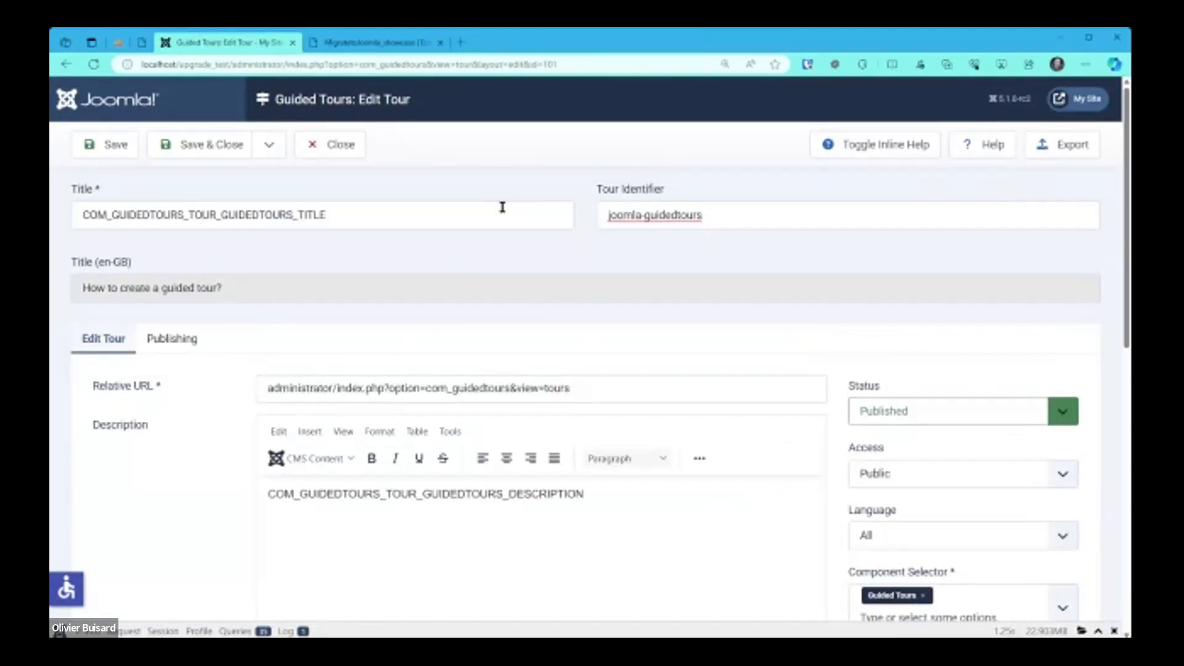
{"action": "left_click", "coordinate": [330, 153]}
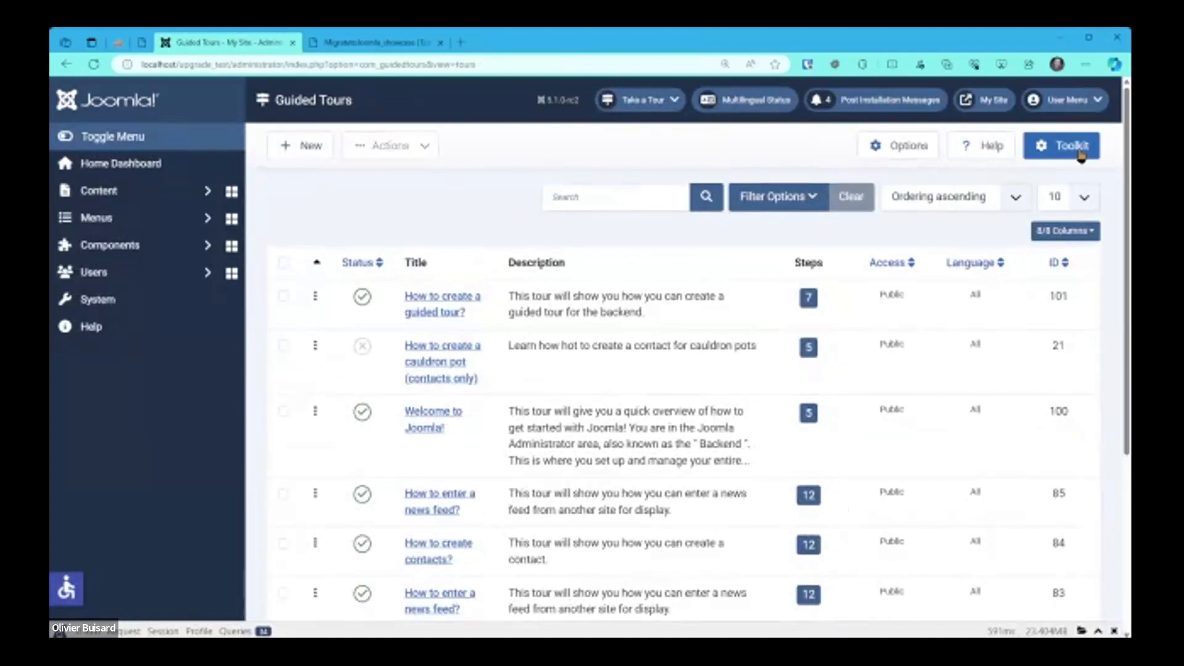
Import the exported tour's JSON file through the Guided Tours Toolkit
{"action": "left_click", "coordinate": [1081, 155]}
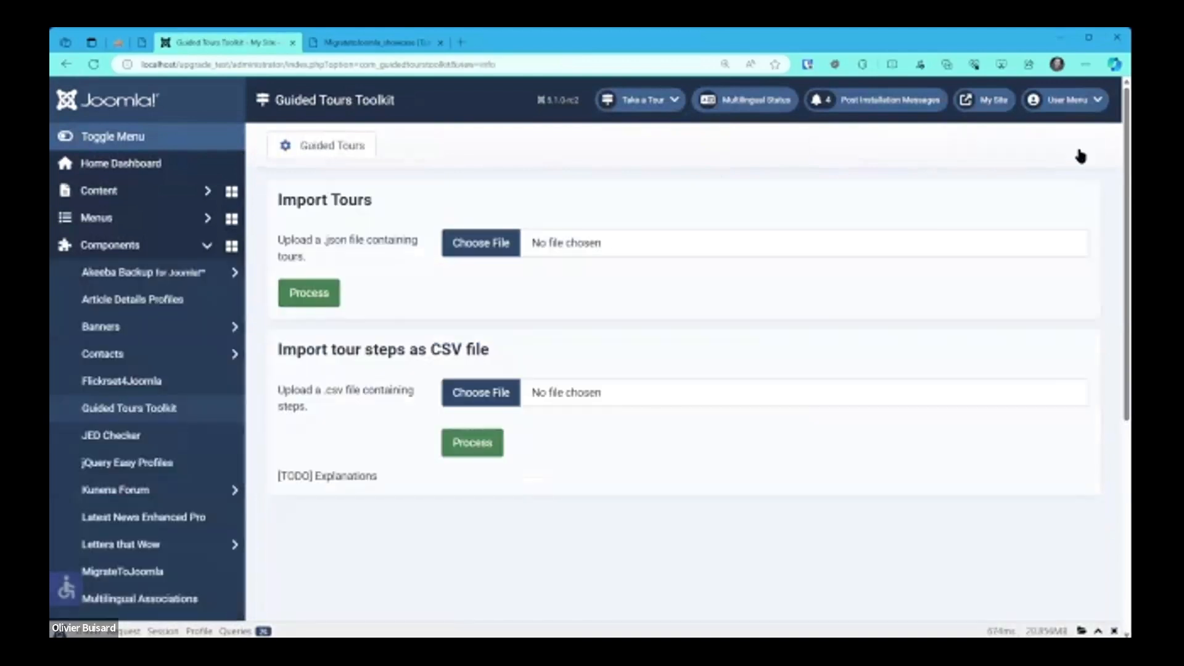
{"action": "left_click", "coordinate": [506, 242]}
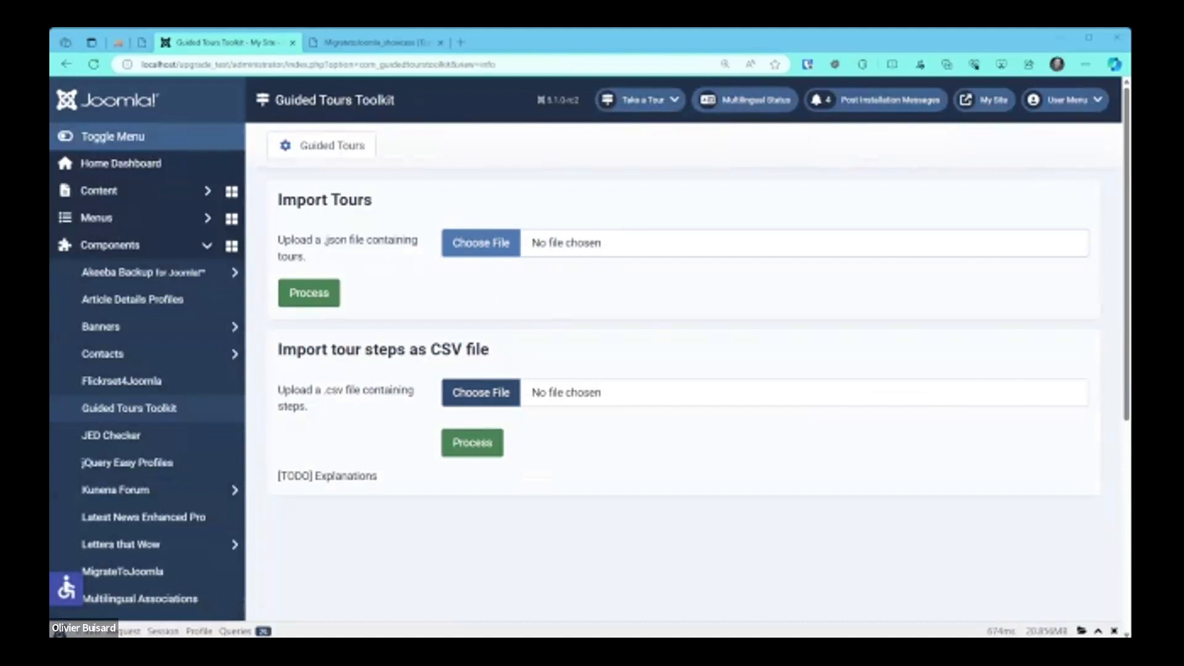
{"action": "left_click", "coordinate": [718, 370]}
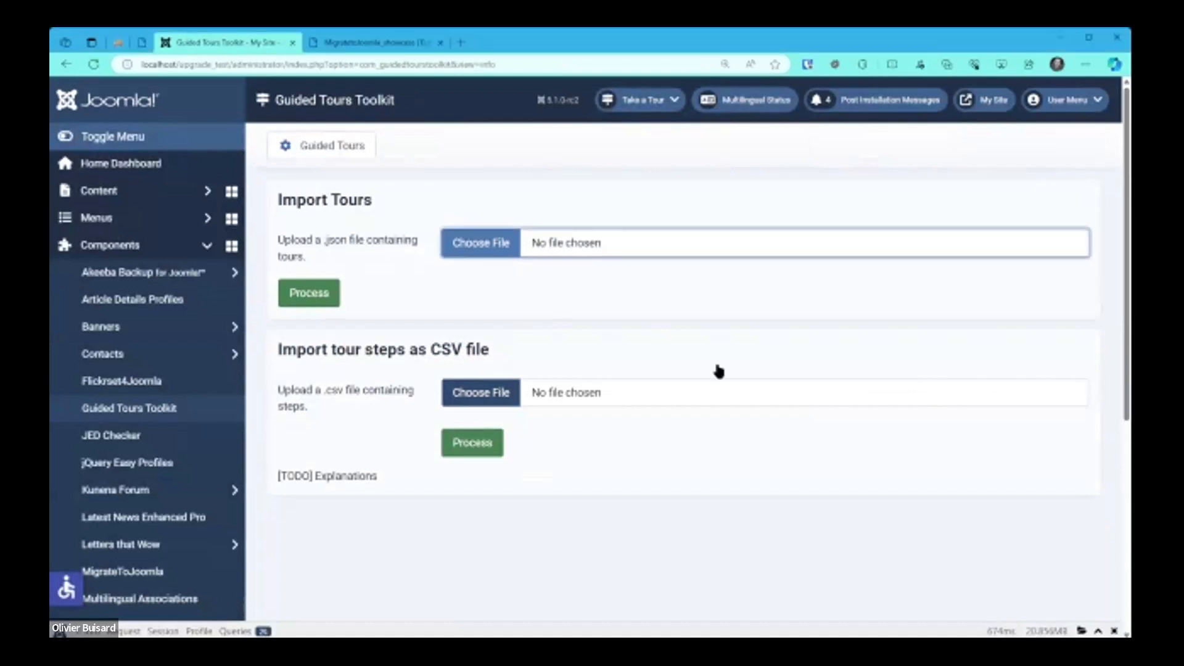
{"action": "left_click", "coordinate": [316, 296]}
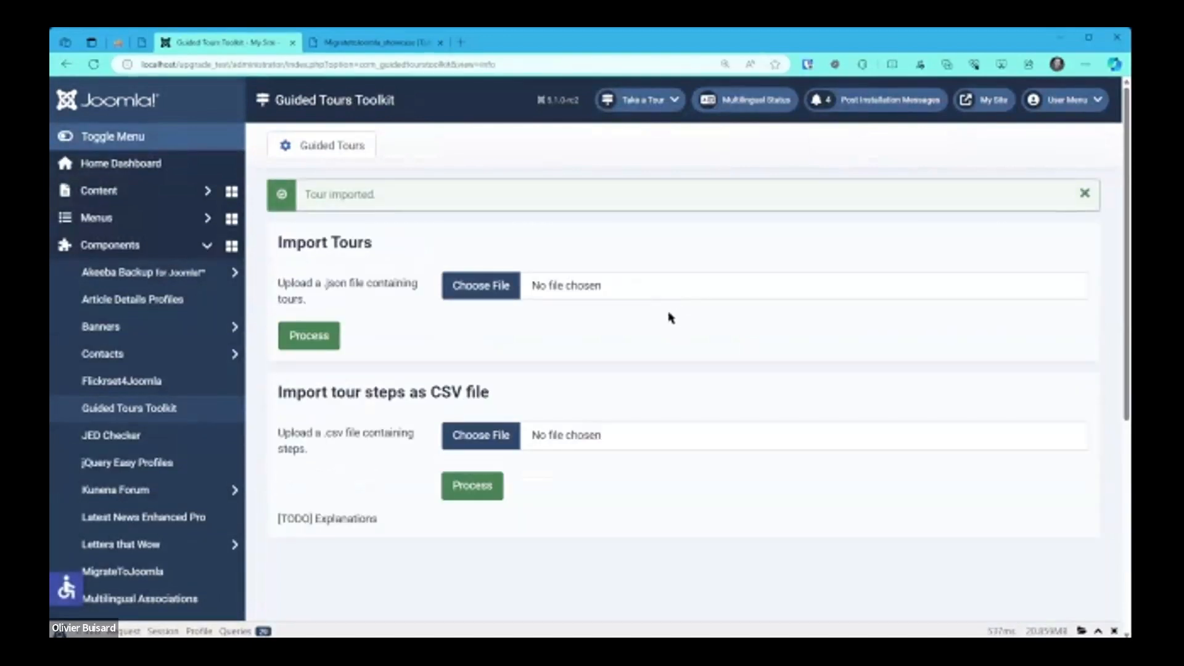
Sort the guided tours by descending ID and review the steps of the newly imported tour
{"action": "left_click", "coordinate": [353, 153]}
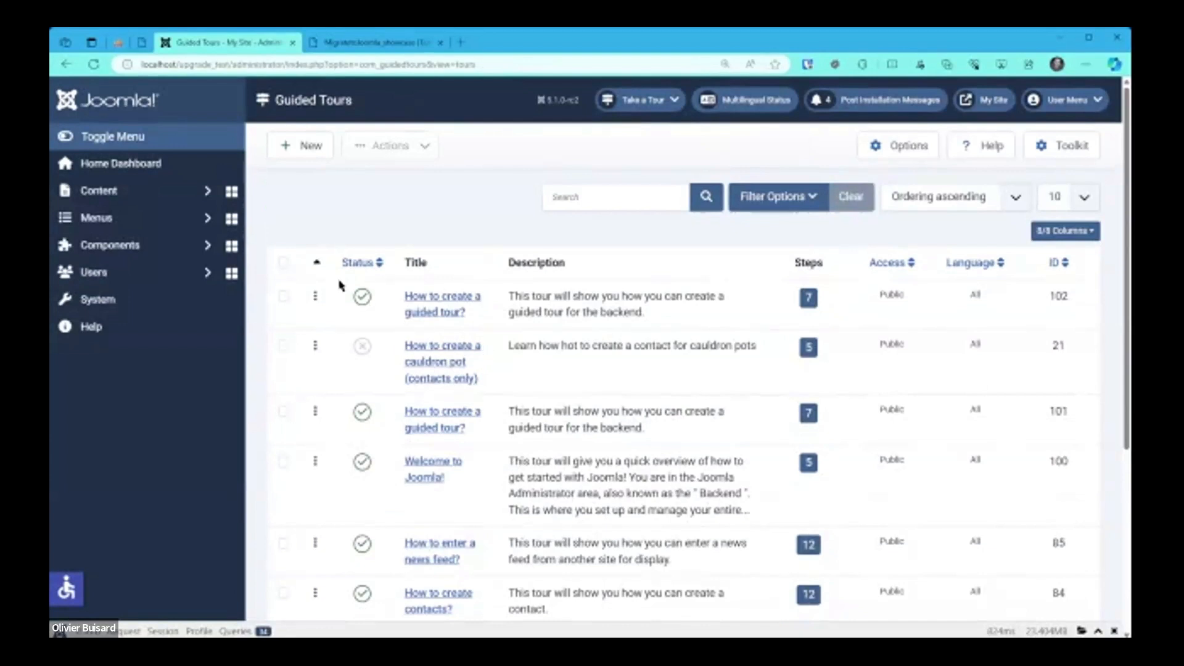
{"action": "left_click", "coordinate": [1065, 264]}
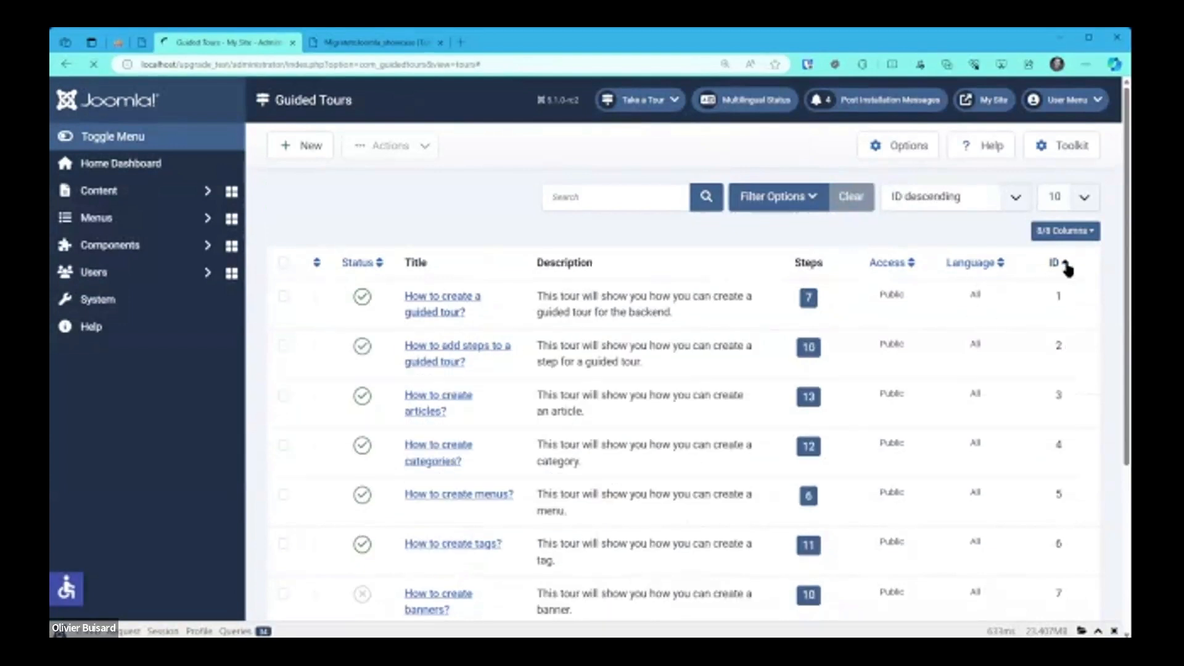
{"action": "left_click", "coordinate": [444, 307]}
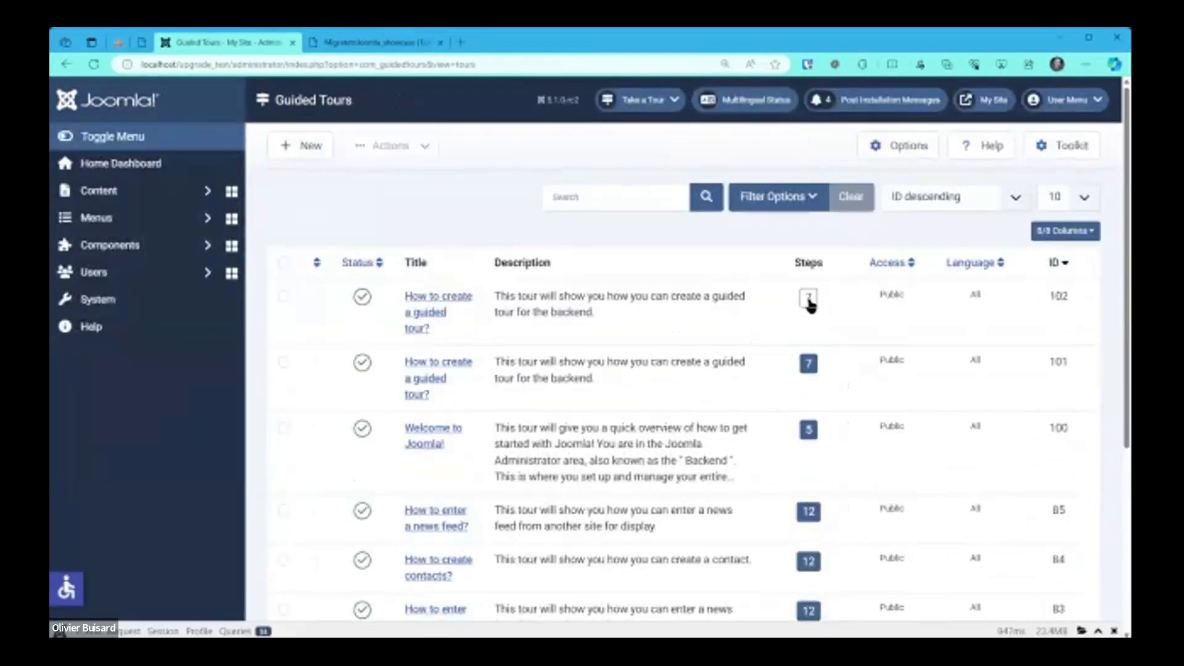
{"action": "left_click", "coordinate": [810, 299]}
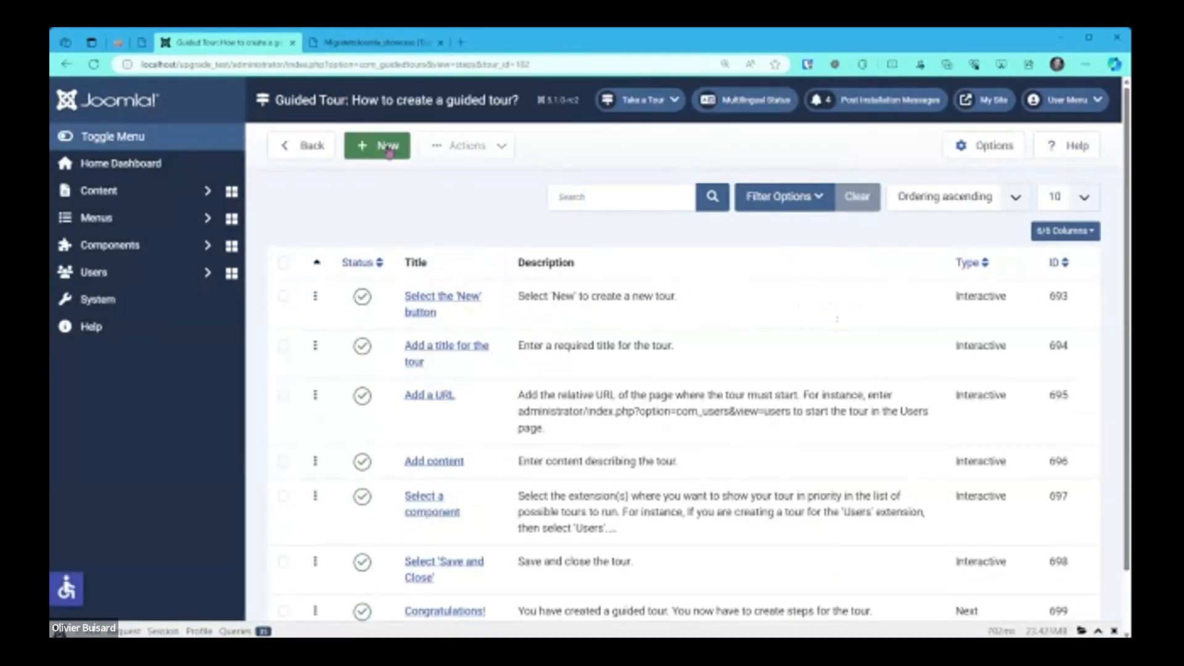
{"action": "left_click", "coordinate": [321, 157]}
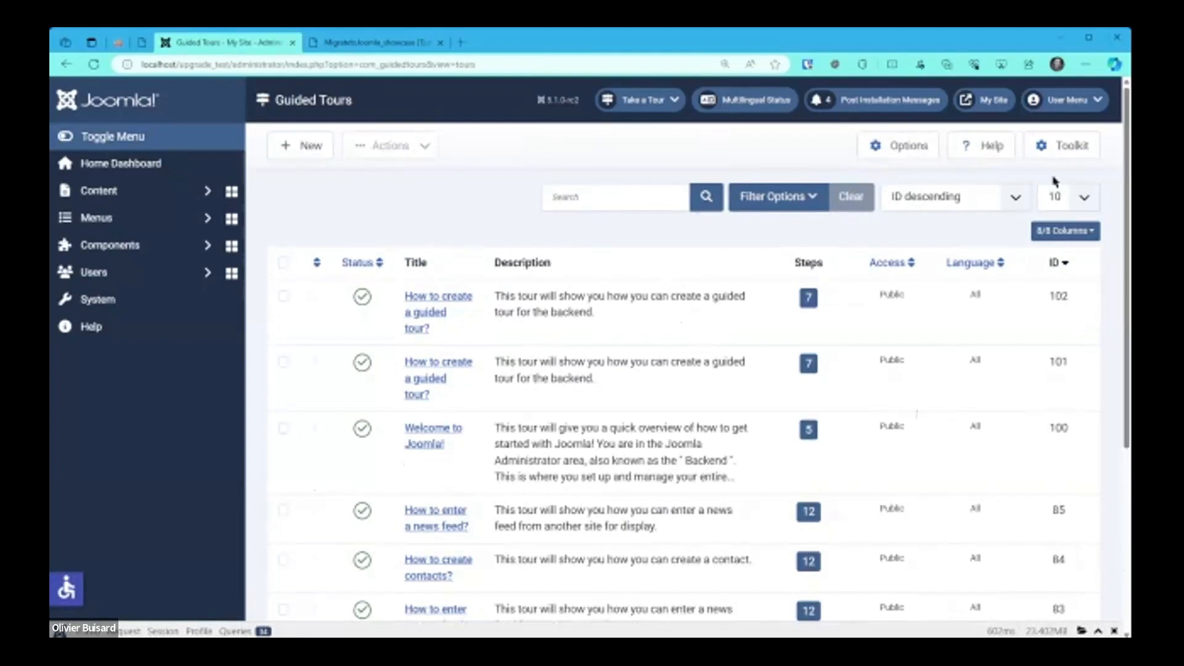
View the toolkit's section for importing tour steps as a CSV file and return to the guided tours list
{"action": "left_click", "coordinate": [1068, 157]}
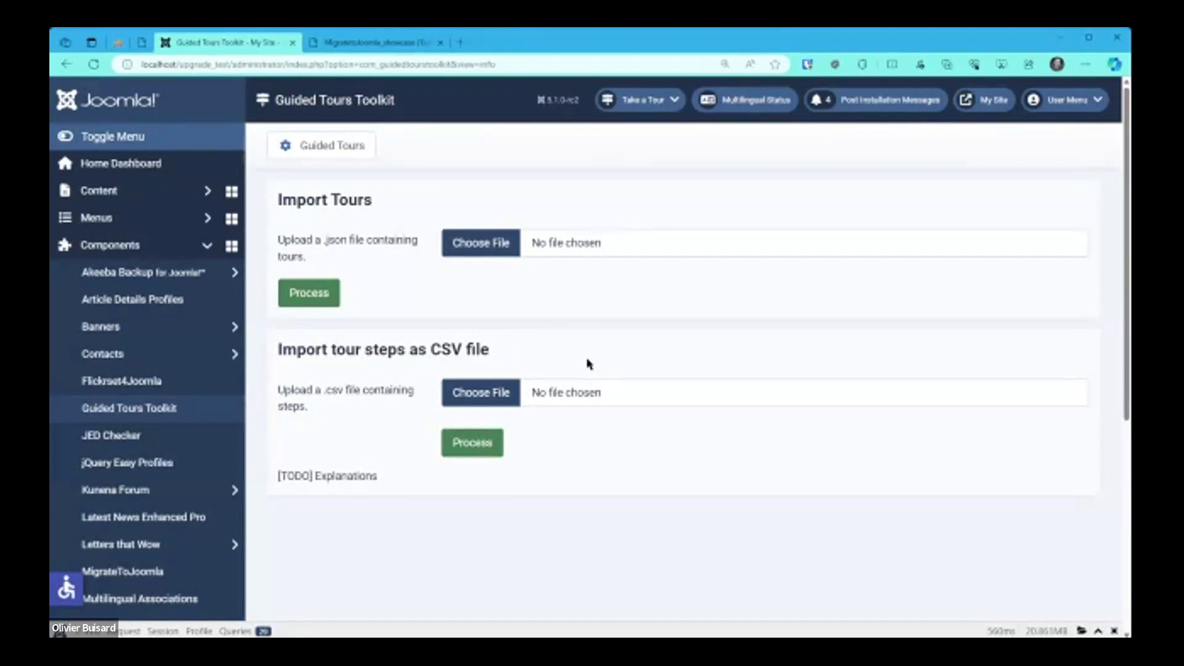
{"action": "left_click", "coordinate": [354, 155]}
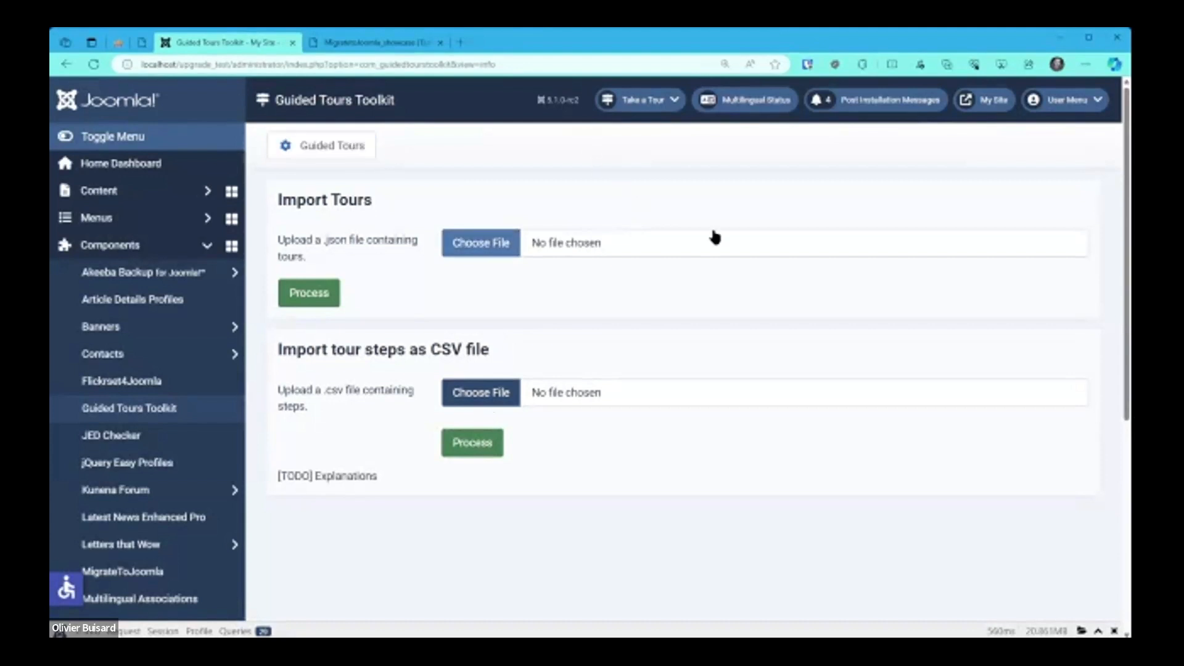
{"action": "left_click", "coordinate": [336, 162]}
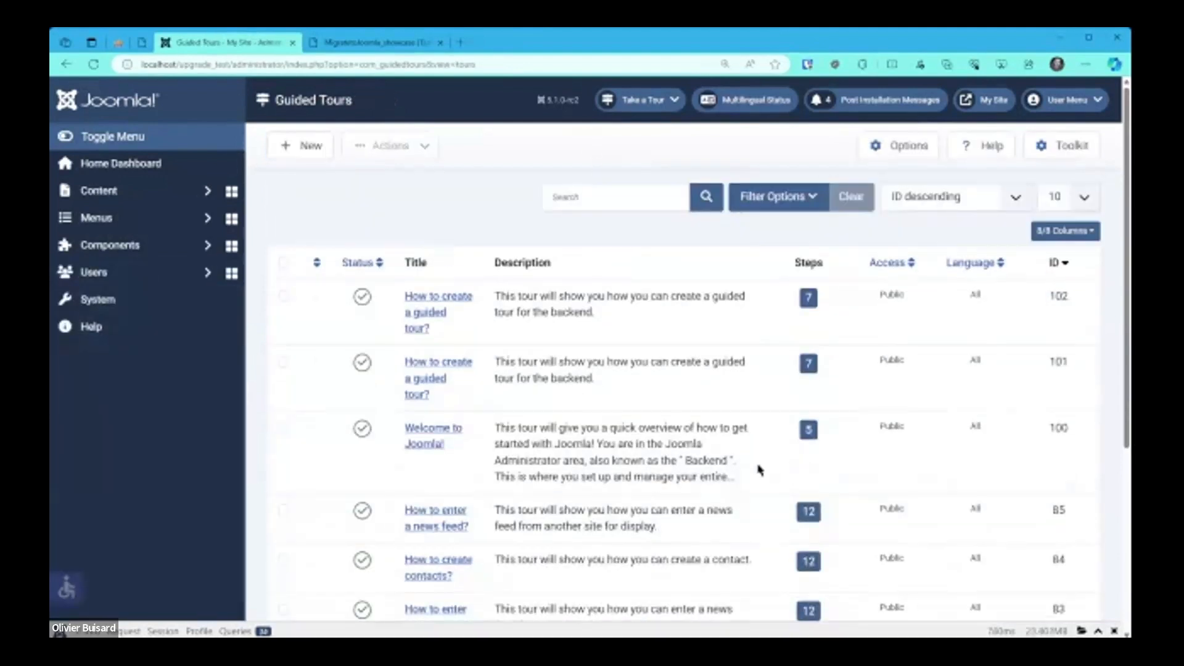
Examine the fields of the new step form for the newest tour, cancel it and return to the tours list
{"action": "left_click", "coordinate": [809, 300]}
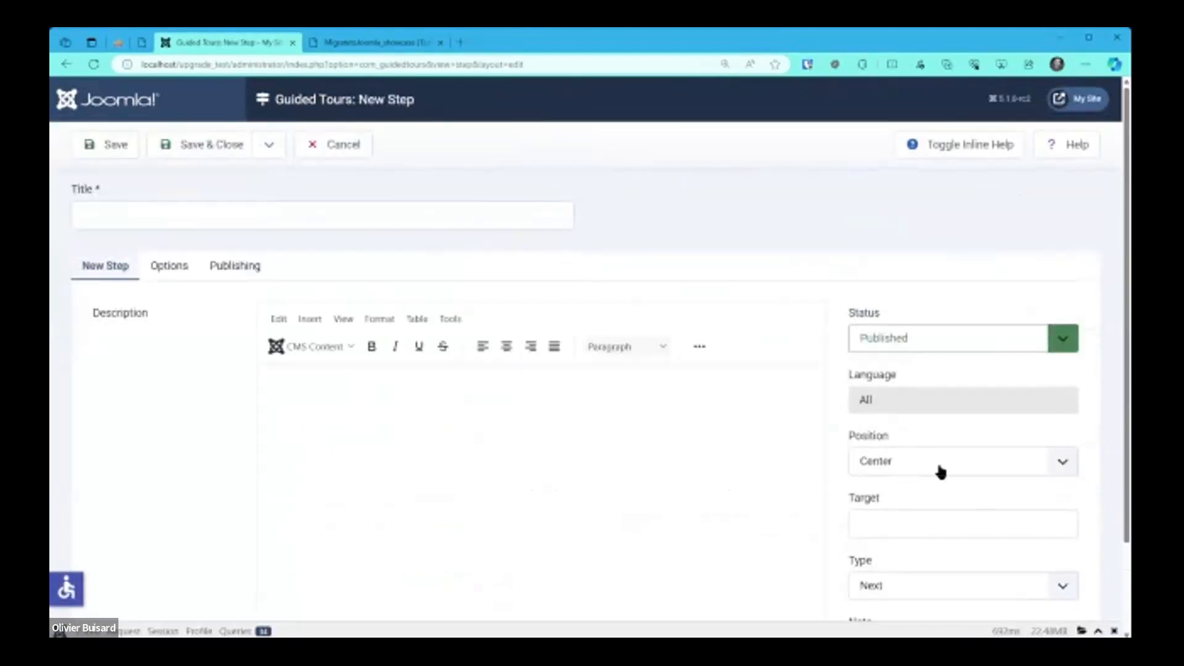
{"action": "scroll", "coordinate": [940, 470], "scroll_direction": "down", "scroll_amount": 2}
{"action": "scroll", "coordinate": [940, 470], "scroll_direction": "up", "scroll_amount": 2}
{"action": "left_click", "coordinate": [360, 148]}
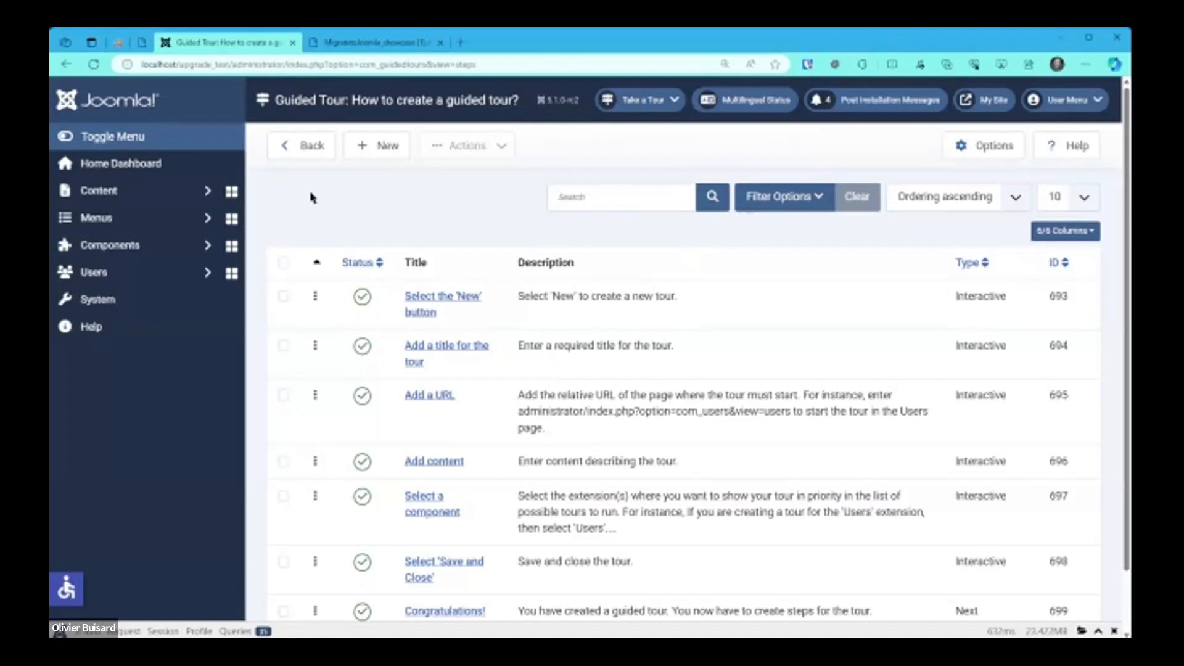
{"action": "left_click", "coordinate": [306, 149]}
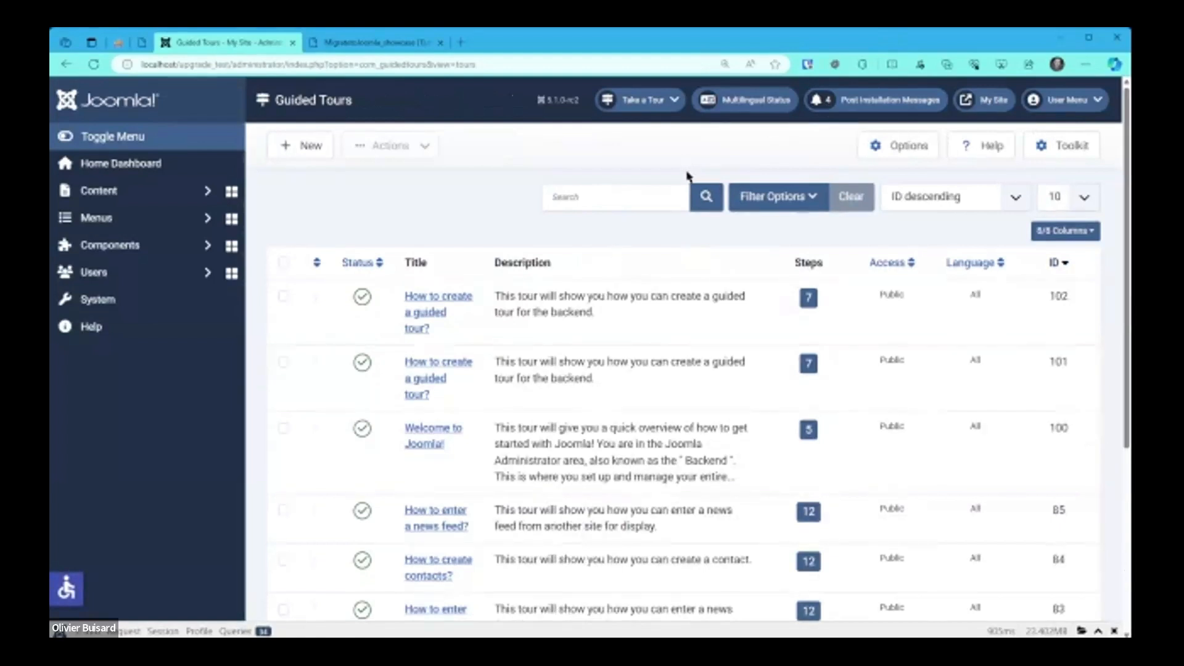
Run the first "How to create a guided tour?" tour and follow it to a new tour form
{"action": "left_click", "coordinate": [659, 107]}
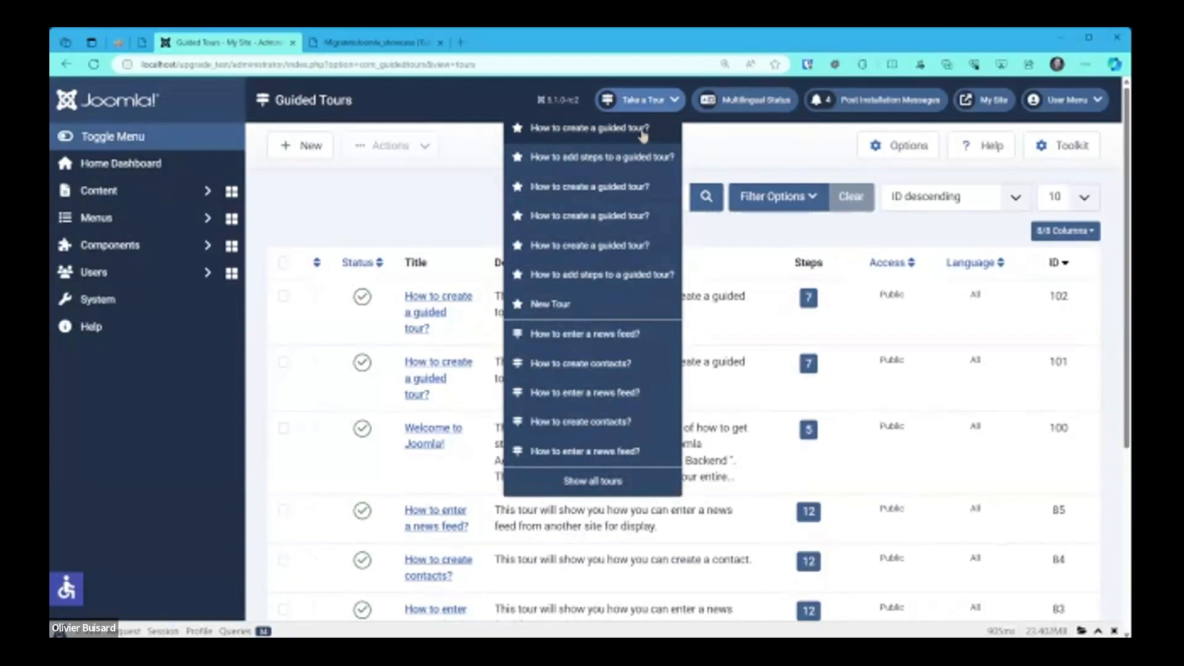
{"action": "left_click", "coordinate": [643, 130]}
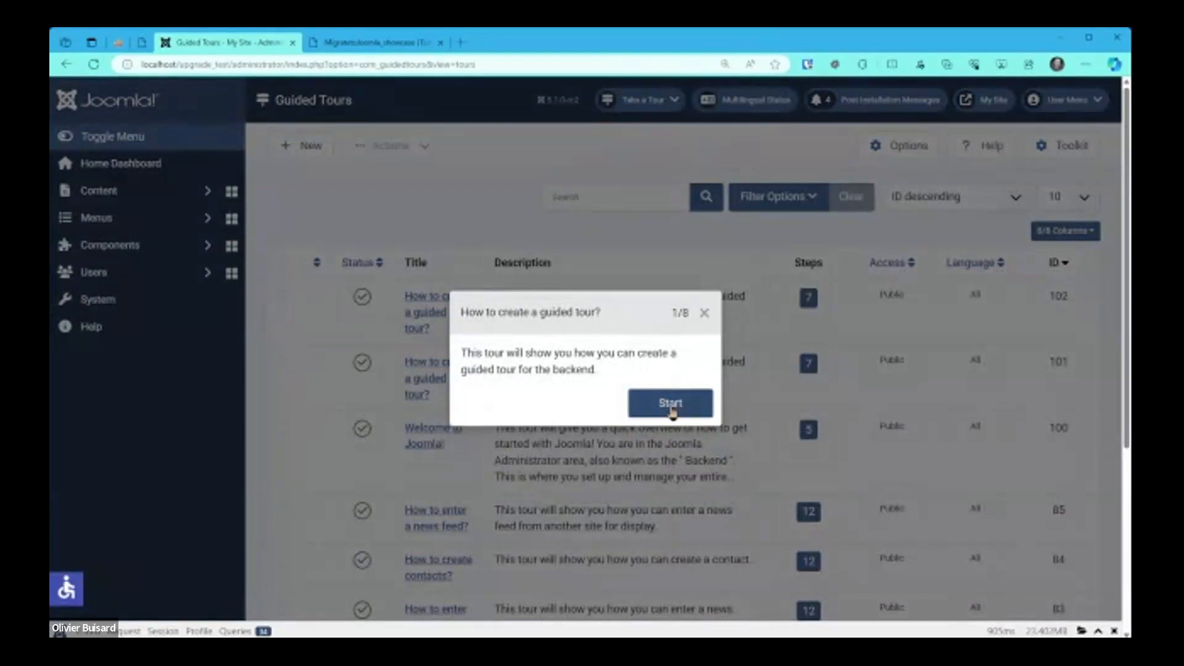
{"action": "left_click", "coordinate": [672, 409]}
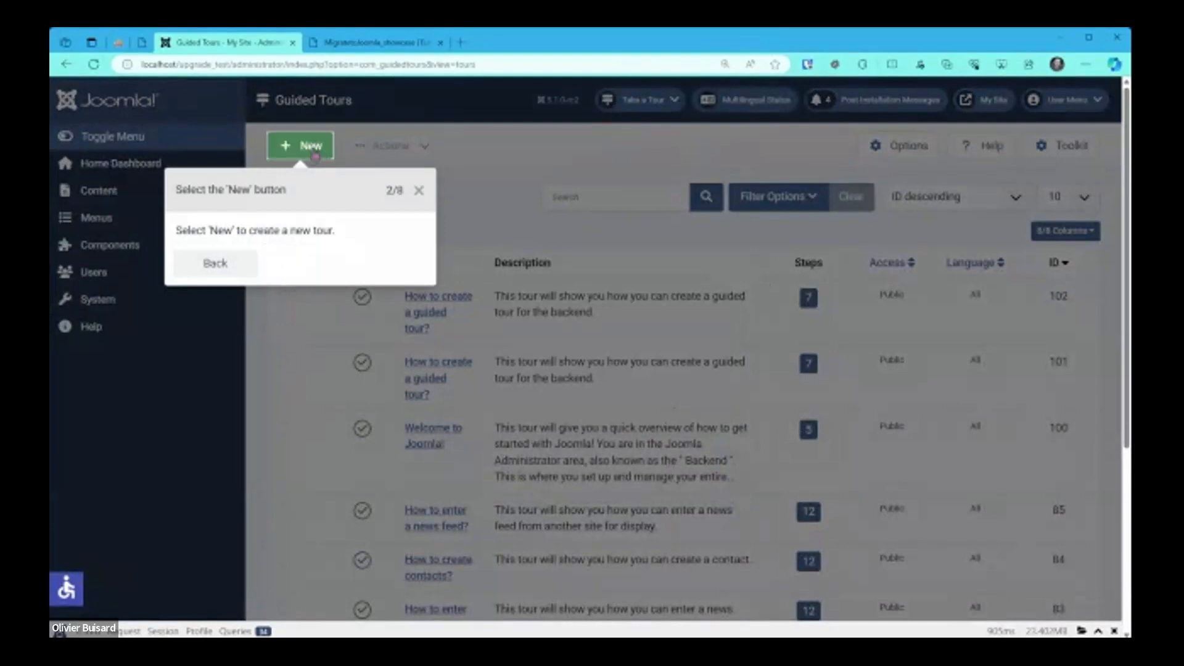
{"action": "left_click", "coordinate": [315, 156]}
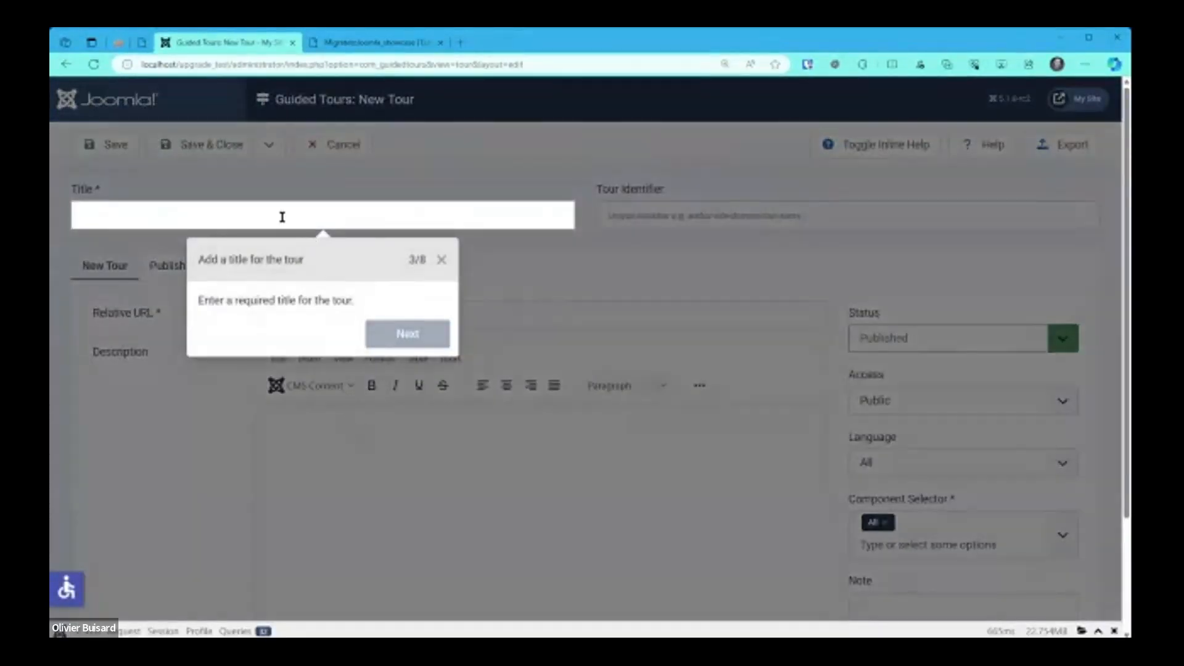
Enter "The tour" as the new tour's title and advance the guided tour to its URL step
{"action": "left_click", "coordinate": [282, 217]}
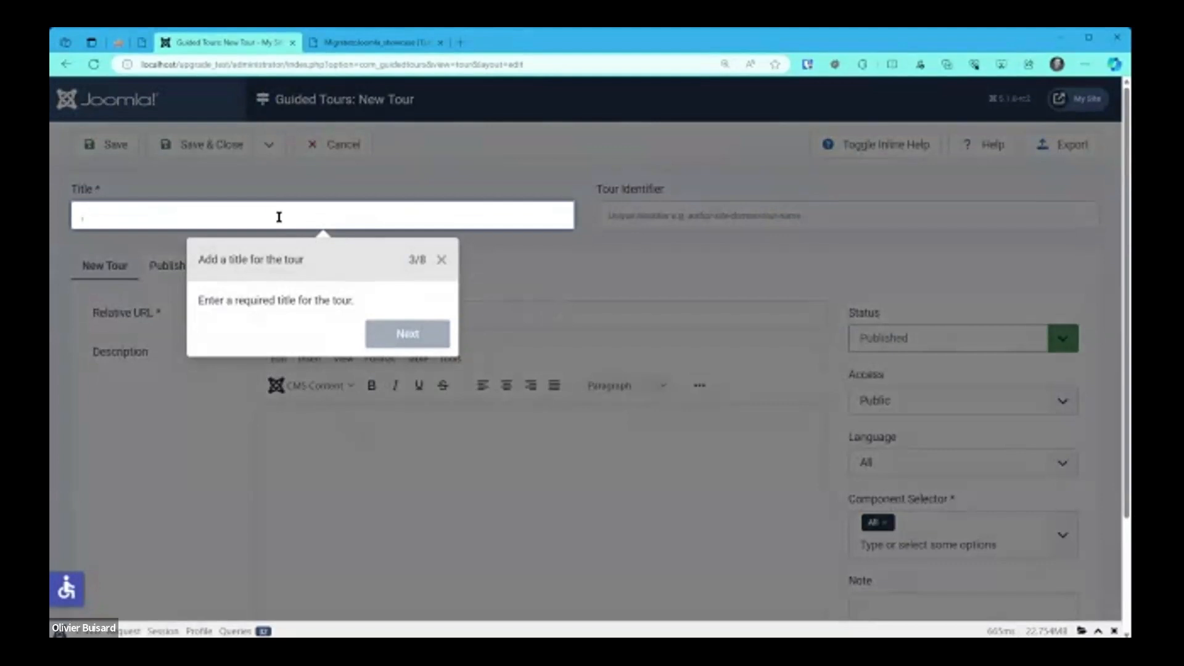
{"action": "type", "text": "f"}
{"action": "key", "text": "BackSpace"}
{"action": "type", "text": "The tour,"}
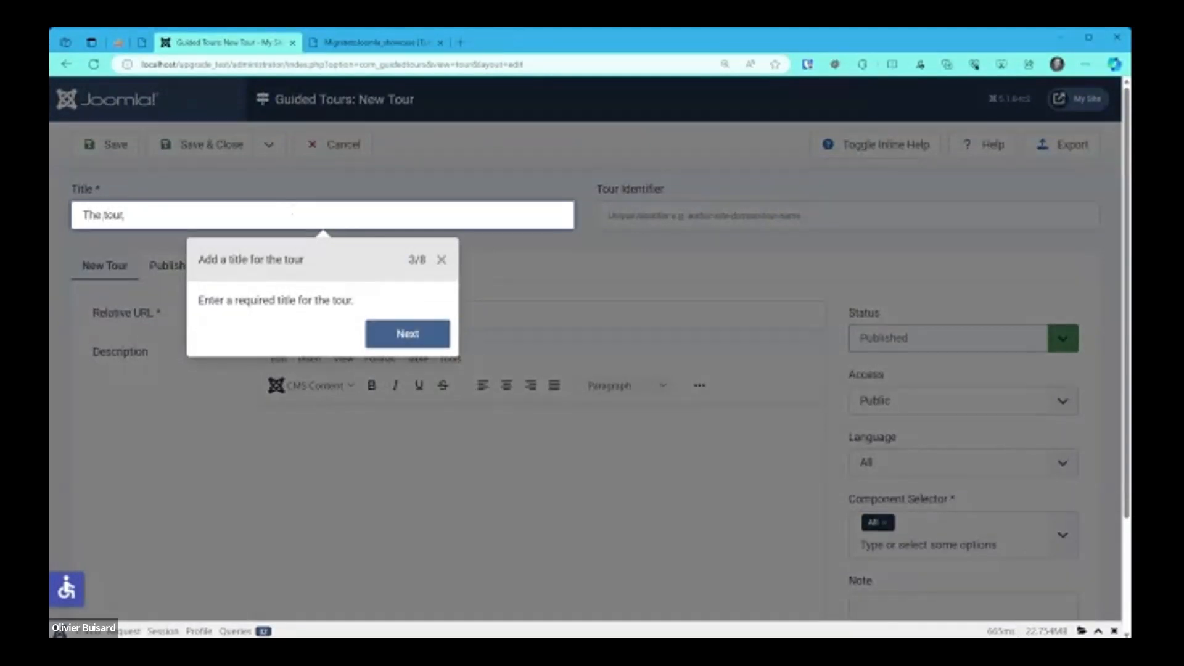
{"action": "left_click", "coordinate": [437, 338]}
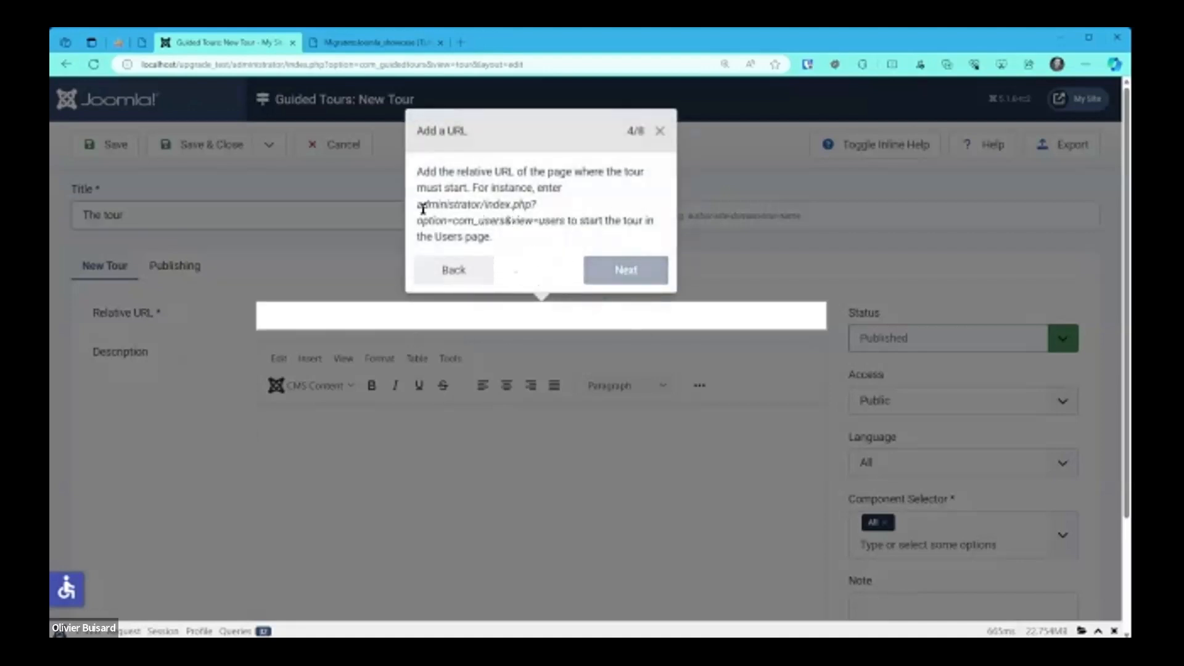
Fill in the relative URL with the sample path "administrator/index.php?option=com_users&view" and advance the guided tour
{"action": "left_click_drag", "start_coordinate": [417, 204], "coordinate": [528, 224]}
{"action": "left_click", "coordinate": [478, 313]}
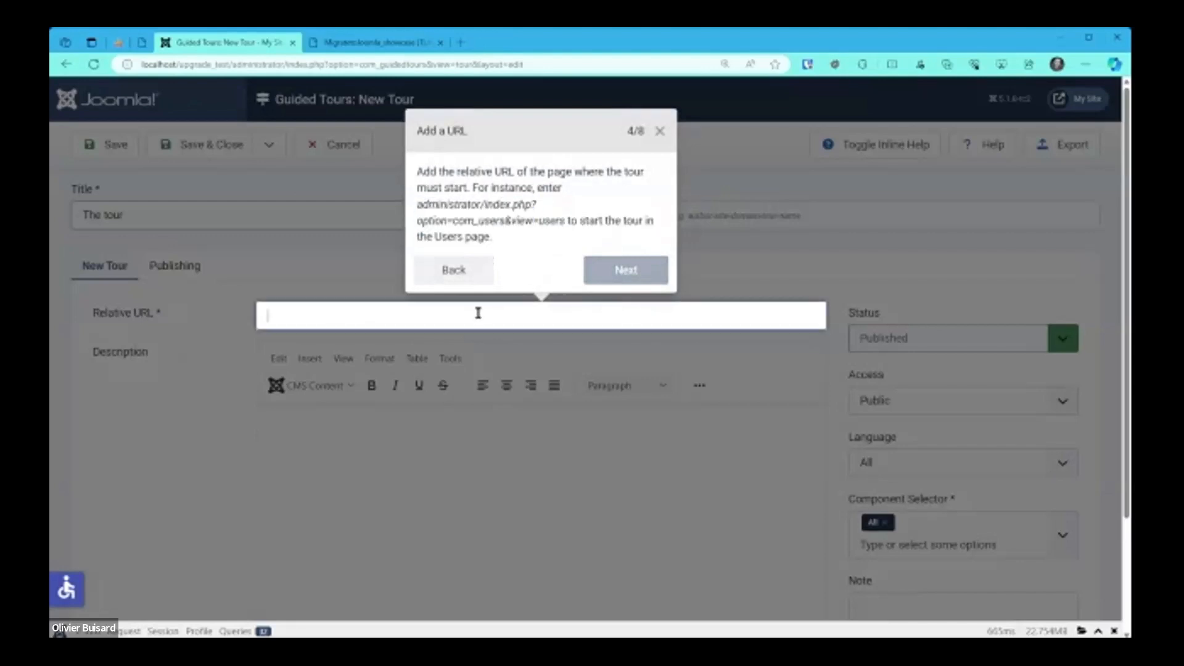
{"action": "type", "text": "administrator/index.php?option=com_users&view"}
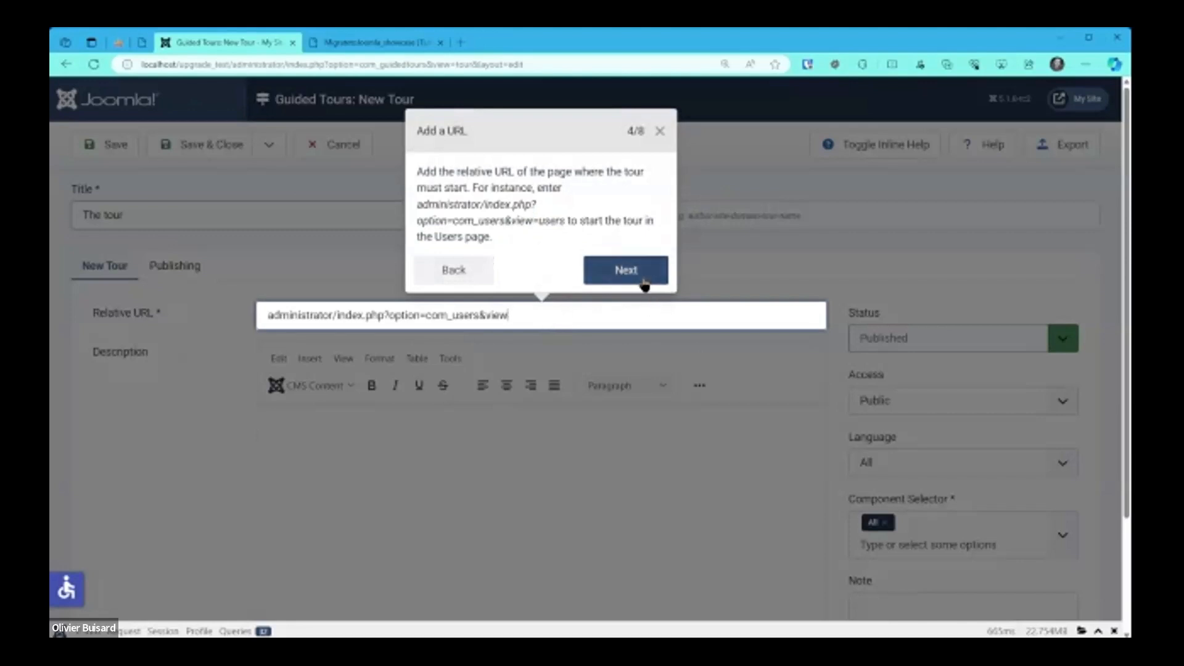
{"action": "left_click", "coordinate": [643, 284]}
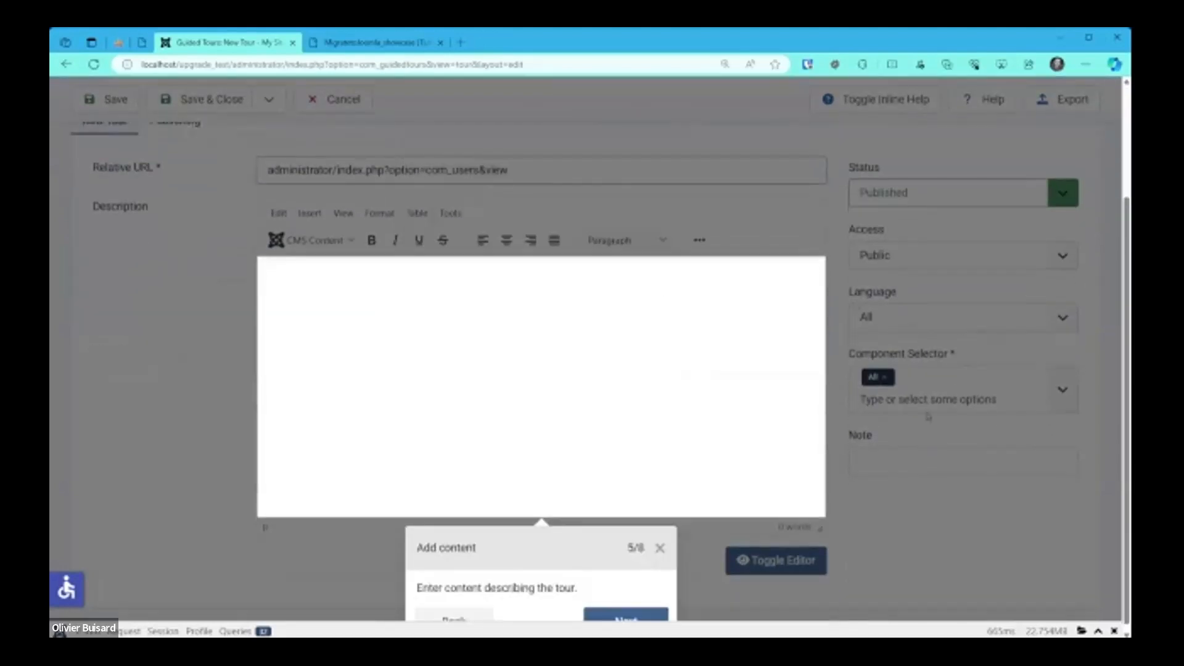
Advance through the description and component steps, exit the guided tour before saving and discard the new tour
{"action": "left_click", "coordinate": [644, 619]}
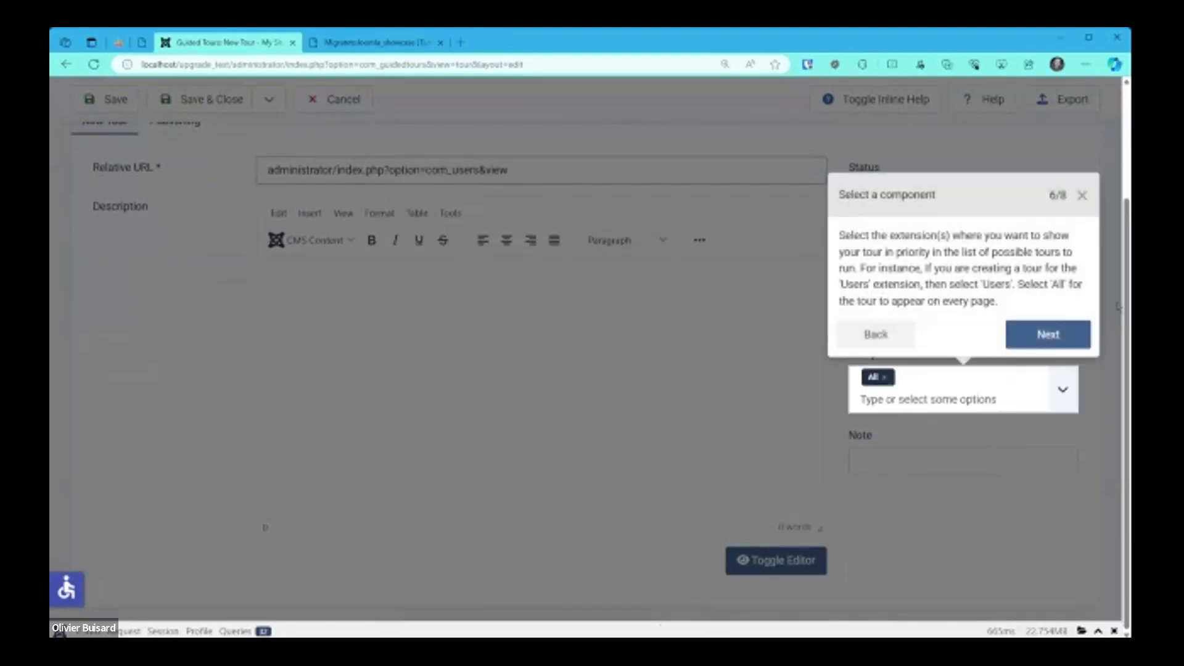
{"action": "left_click", "coordinate": [1048, 334]}
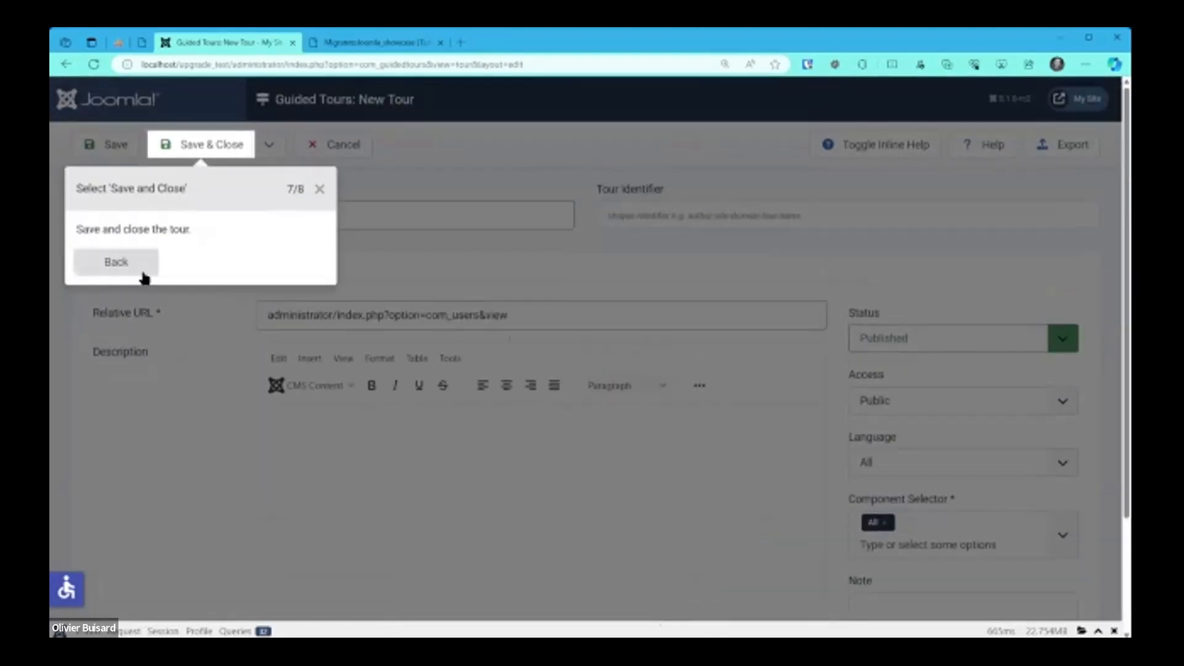
{"action": "left_click", "coordinate": [319, 190]}
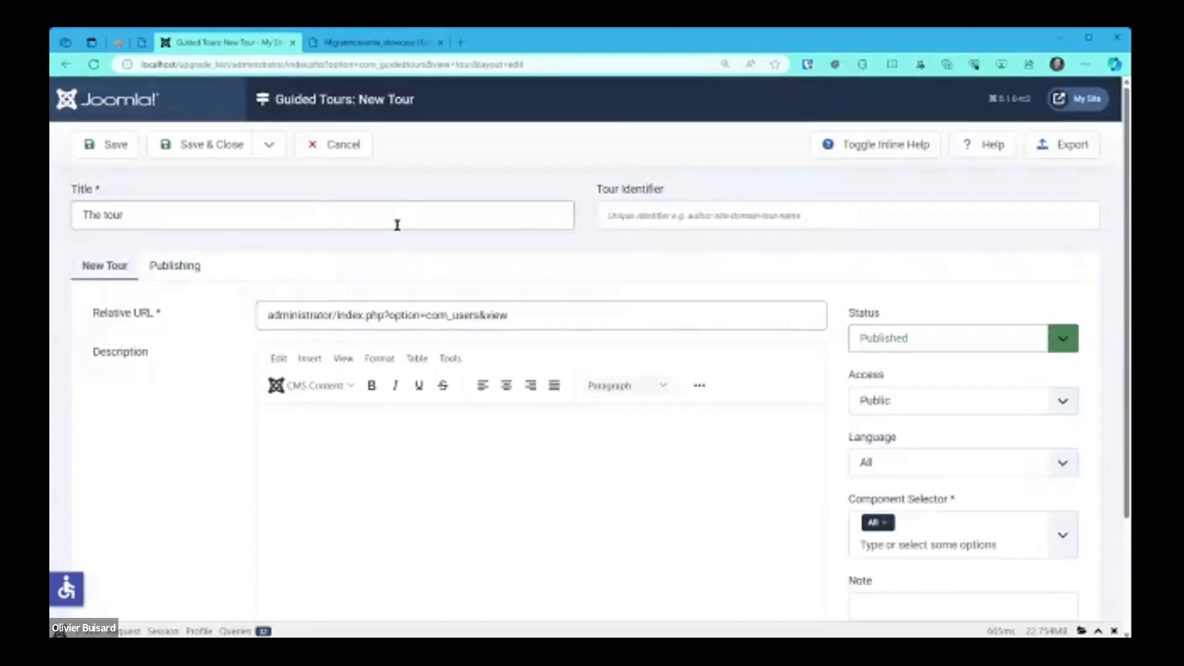
{"action": "left_click", "coordinate": [353, 146]}
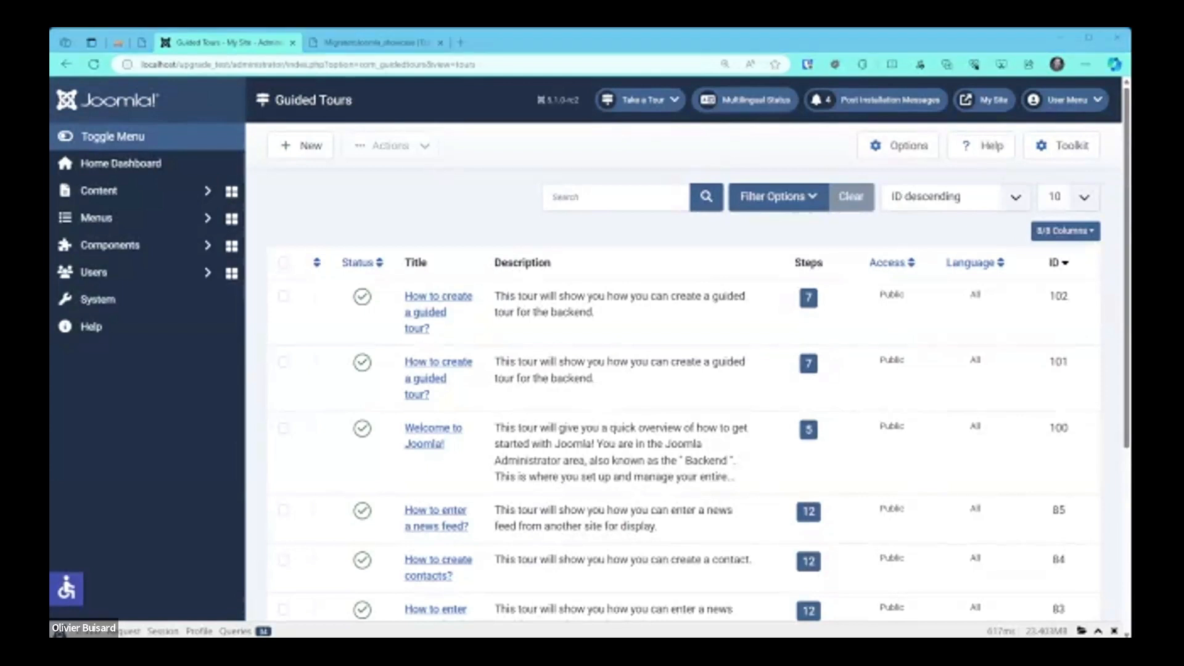
{"action": "left_click", "coordinate": [539, 44]}
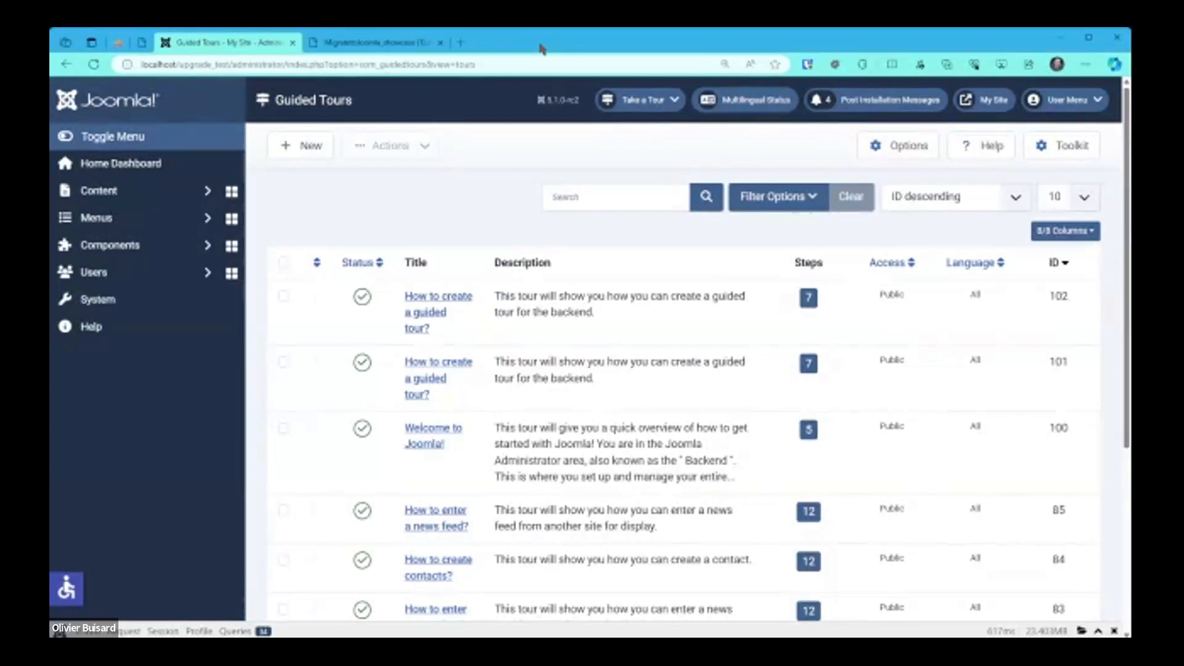